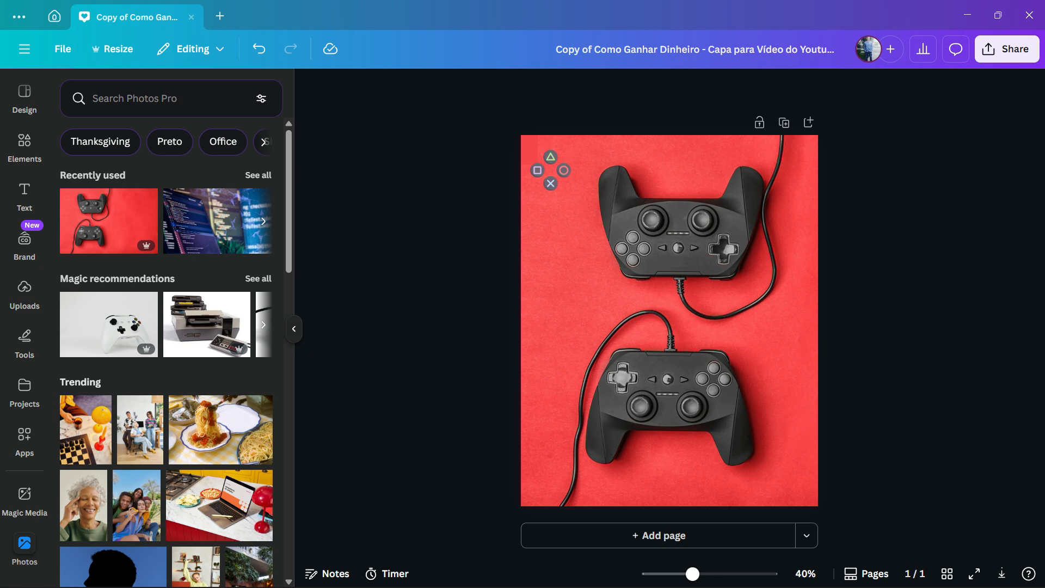
Duplicate the page and delete the controllers photo and the button-symbols graphic from the copy.
left_click(702, 261)
key("Escape")
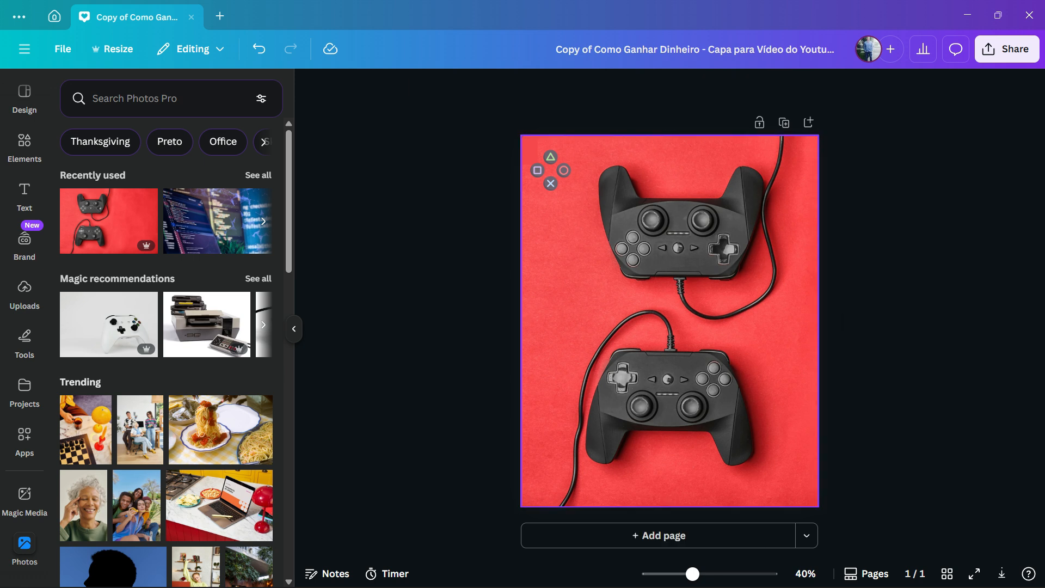
left_click(784, 123)
left_click(702, 234)
key("Delete")
left_click(551, 170)
key("Delete")
left_click(529, 151)
key("Delete")
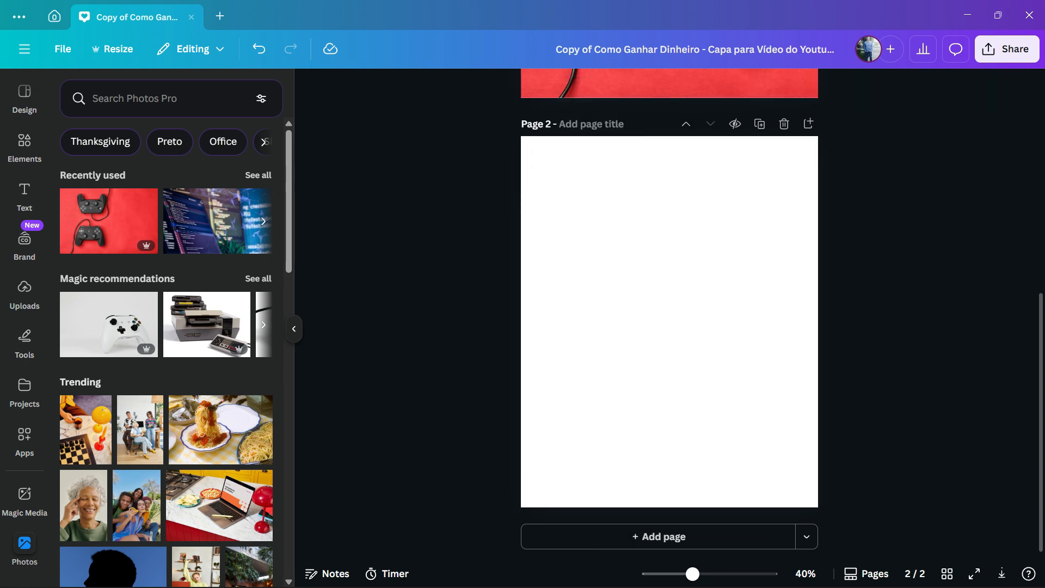
Fill the blank second page with the recently used red game controllers photo, keeping its 4:5 crop.
left_click_drag(109, 220, 669, 193)
double_click(562, 190)
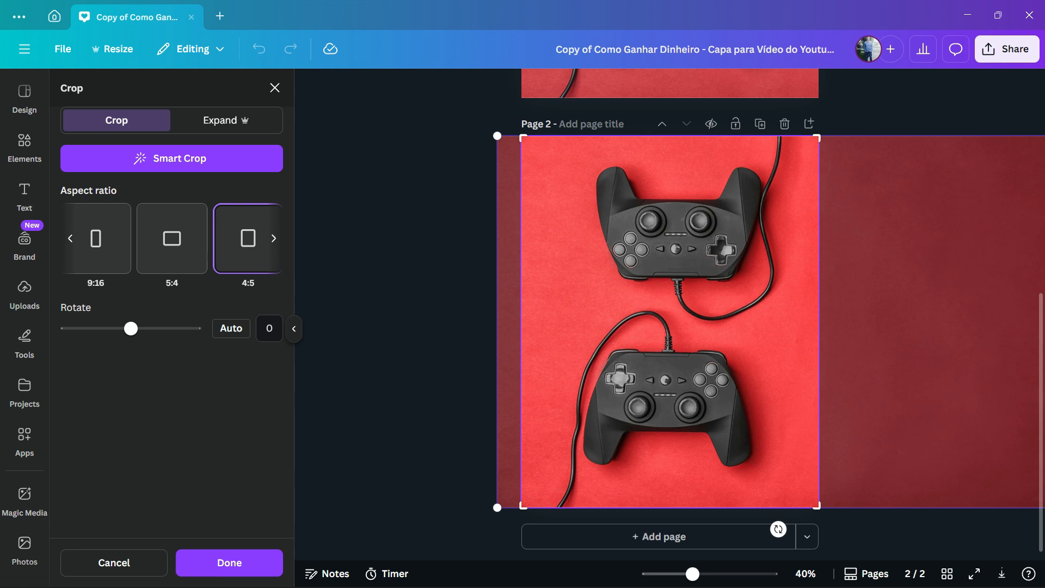
left_click(229, 563)
Add the outlined controller graphic from the playstation results to the second page's upper-left corner, above the controllers photo.
left_click(24, 143)
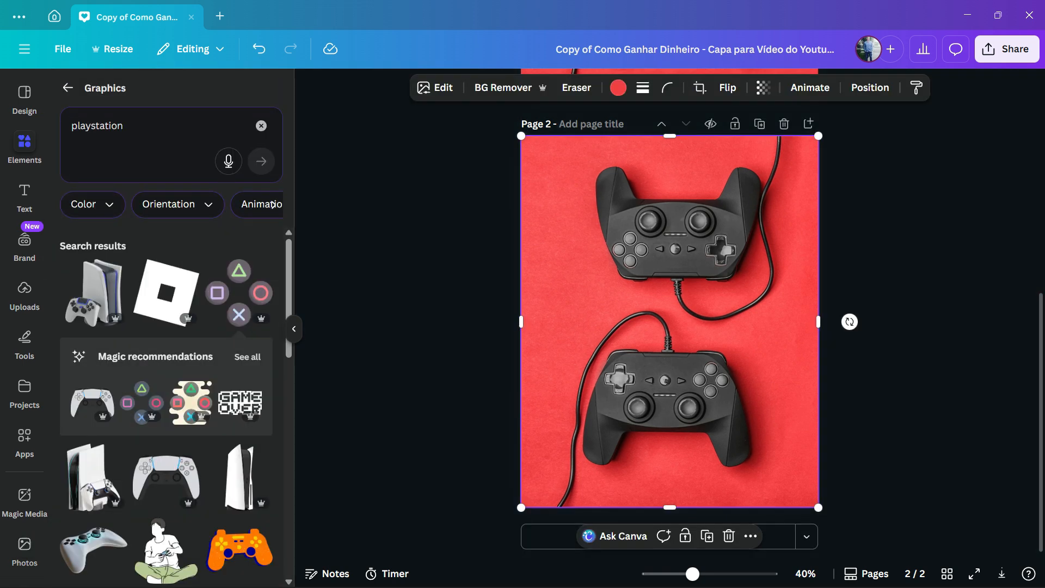
scroll(166, 337, "down", 3)
scroll(166, 340, "down", 3)
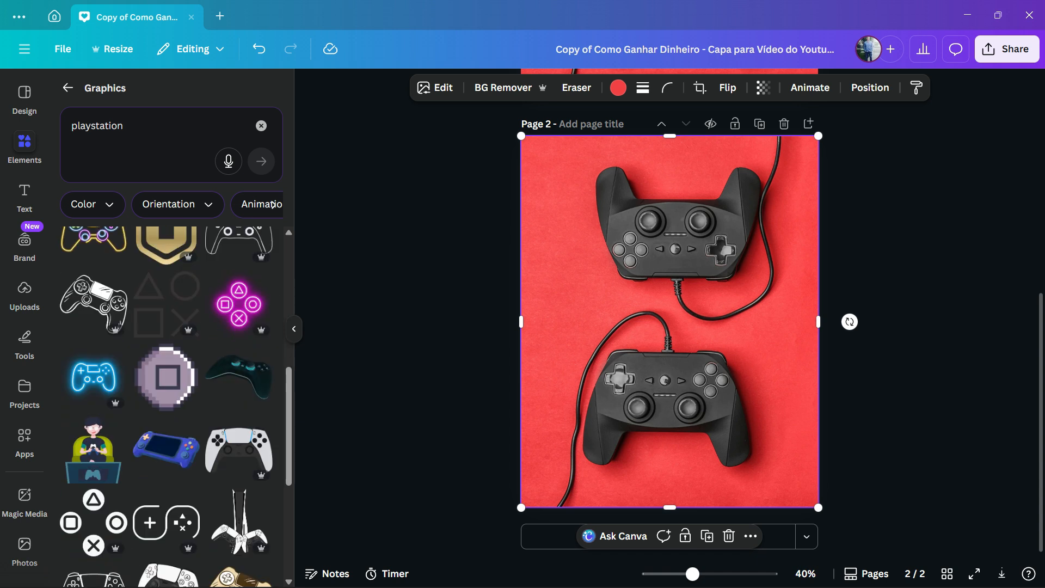
left_click_drag(240, 348, 589, 211)
left_click_drag(642, 246, 558, 167)
left_click(462, 174)
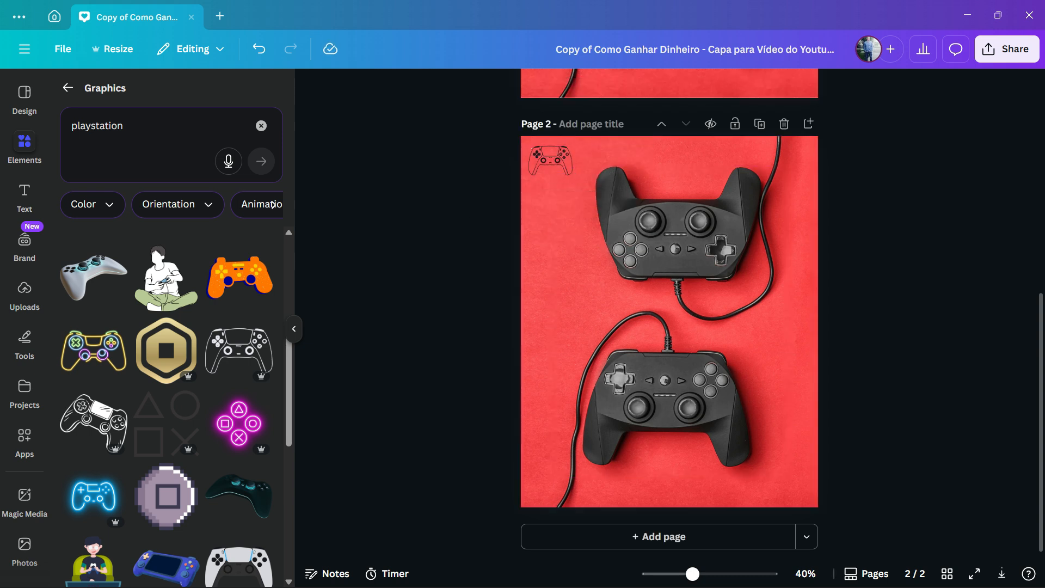
Delete the original first page and download the remaining page as a PNG at size 1.
scroll(669, 314, "up", 7)
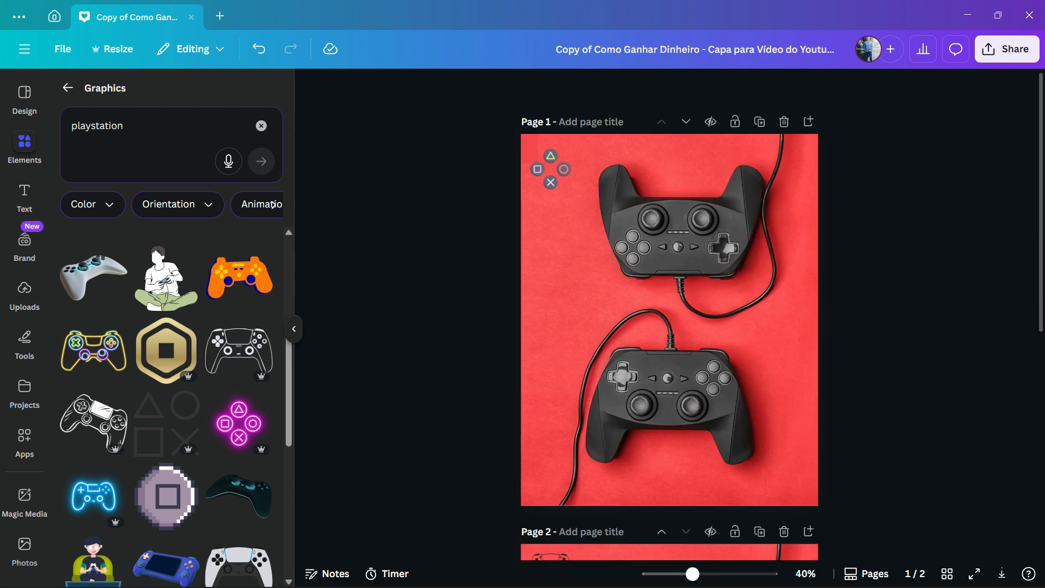
left_click(783, 122)
left_click(1006, 49)
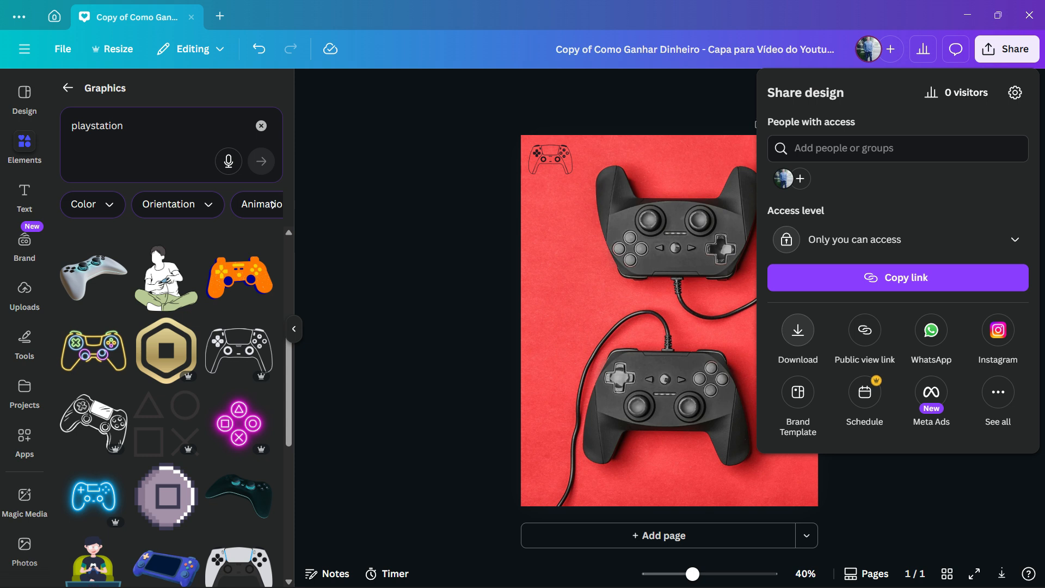
left_click(798, 330)
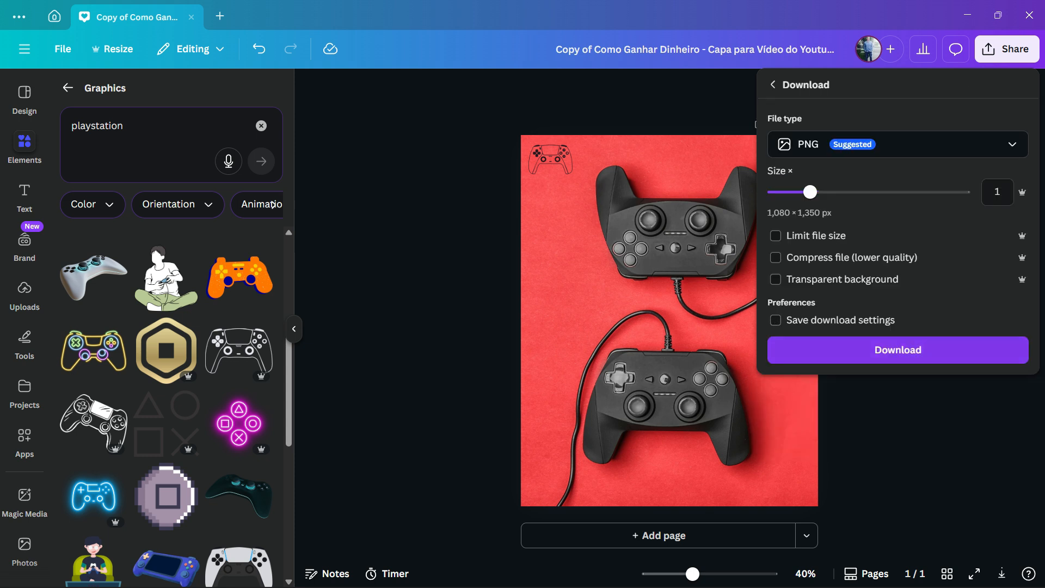
left_click(898, 350)
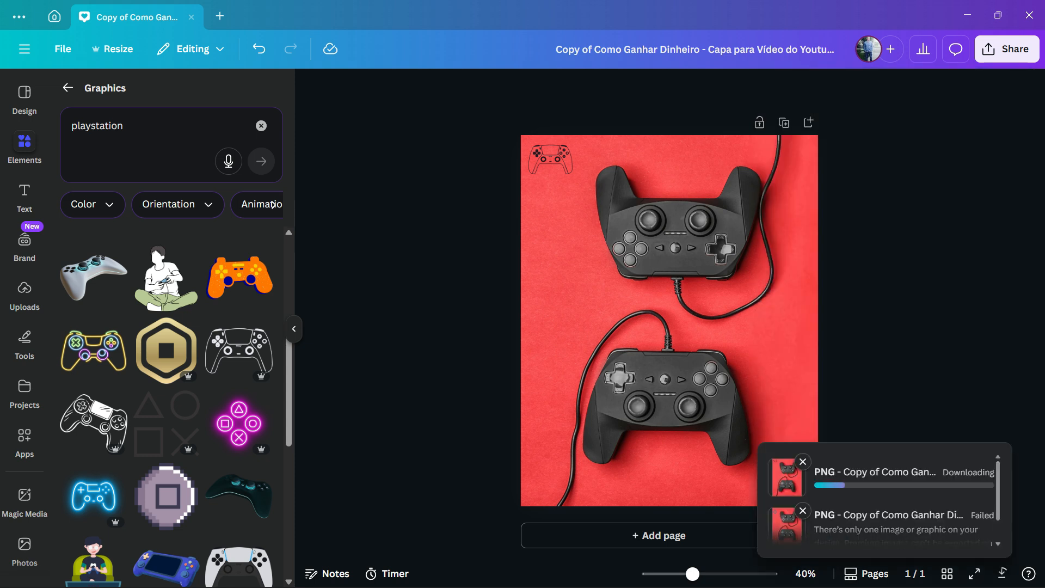
key("Right")
type("fvfvfv")
left_click(408, 347)
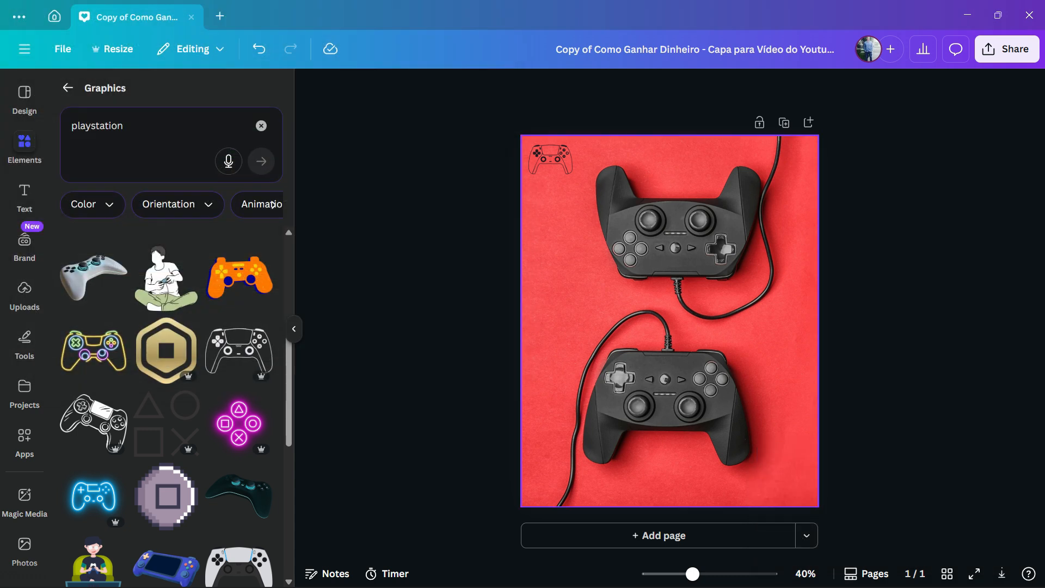
Delete the controllers photo and the outlined controller graphic to leave the page blank.
double_click(669, 321)
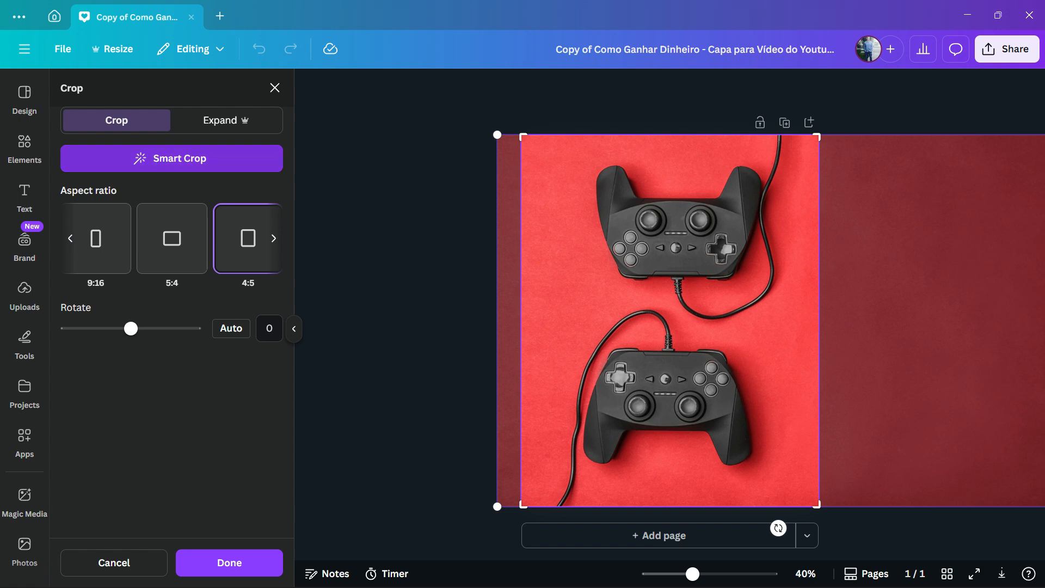
key("Escape")
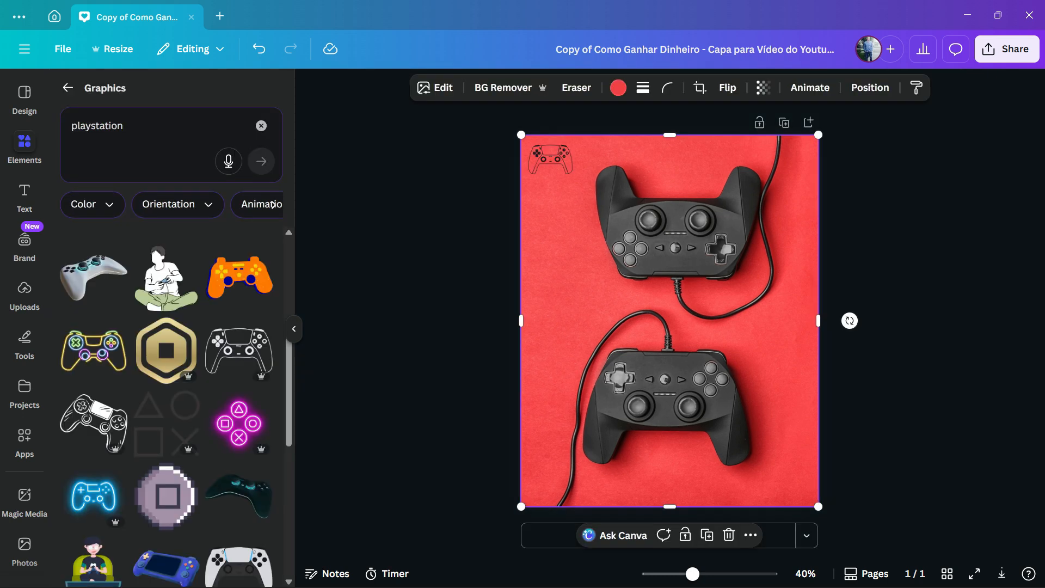
key("Delete")
key("Delete")
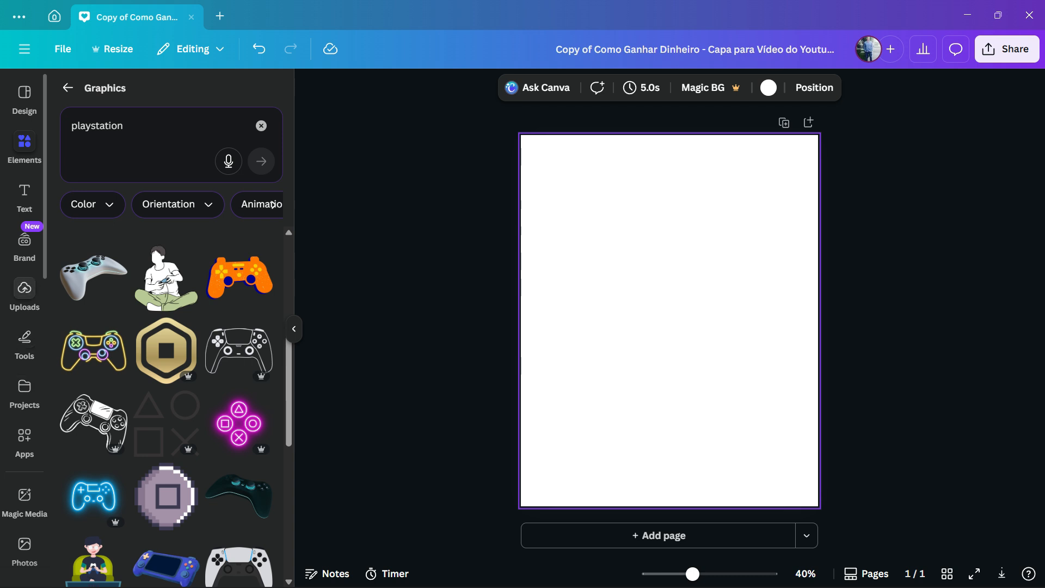
Upload the newly downloaded PNG of the controllers design from the Downloads folder.
left_click(24, 294)
left_click(156, 136)
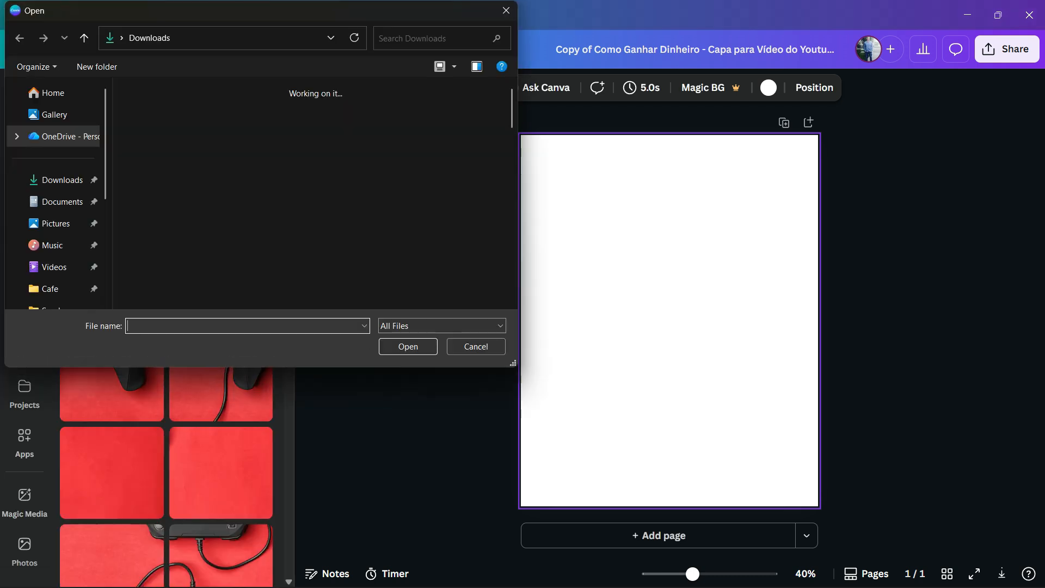
left_click_drag(158, 136, 298, 197)
double_click(158, 163)
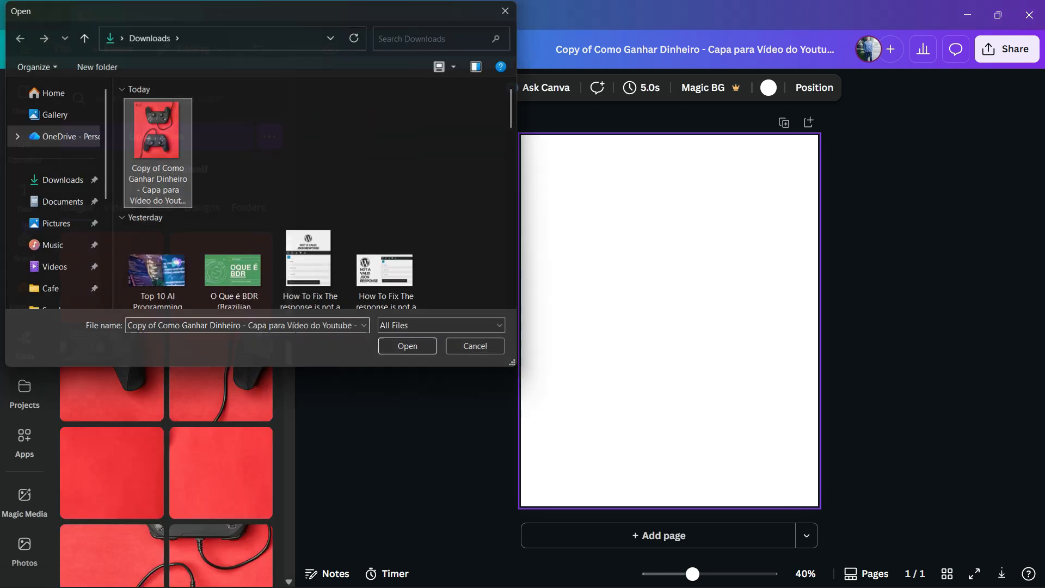
Place the uploaded controllers image on the blank page and enlarge it to fill the whole page.
left_click(86, 265)
left_click_drag(656, 315, 594, 393)
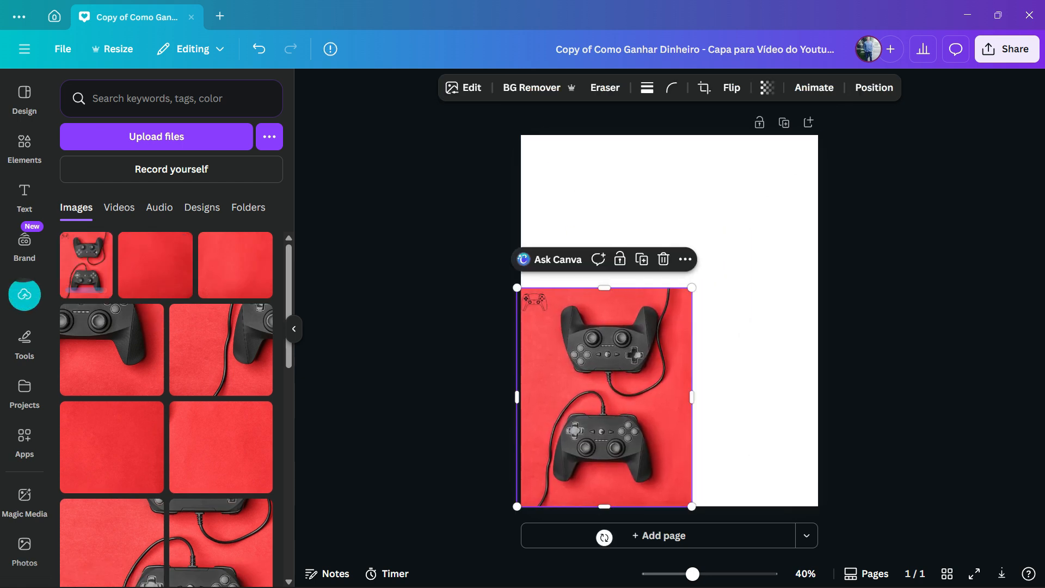
left_click_drag(697, 288, 818, 135)
left_click(849, 319)
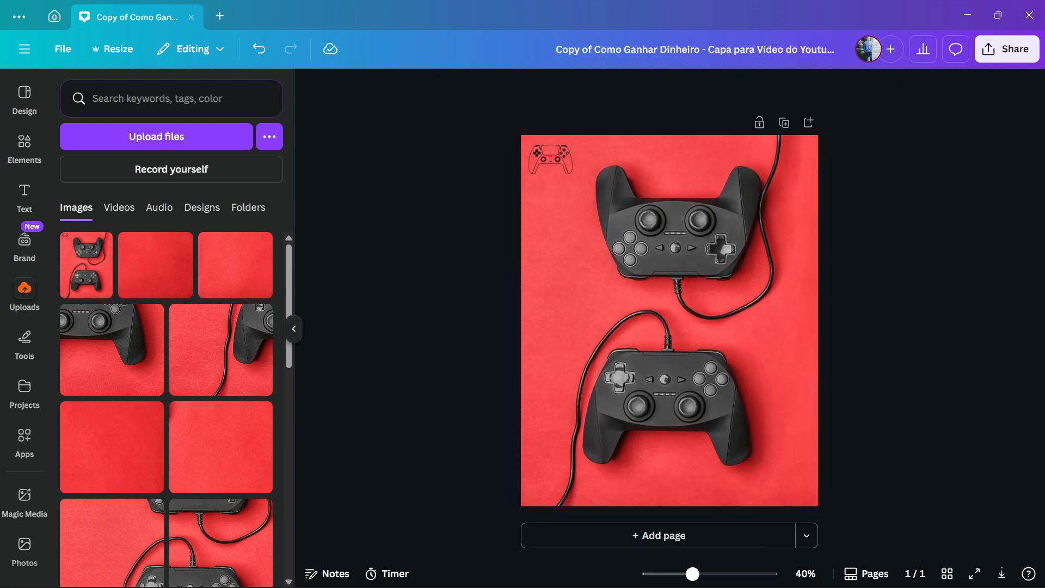
left_click(669, 321)
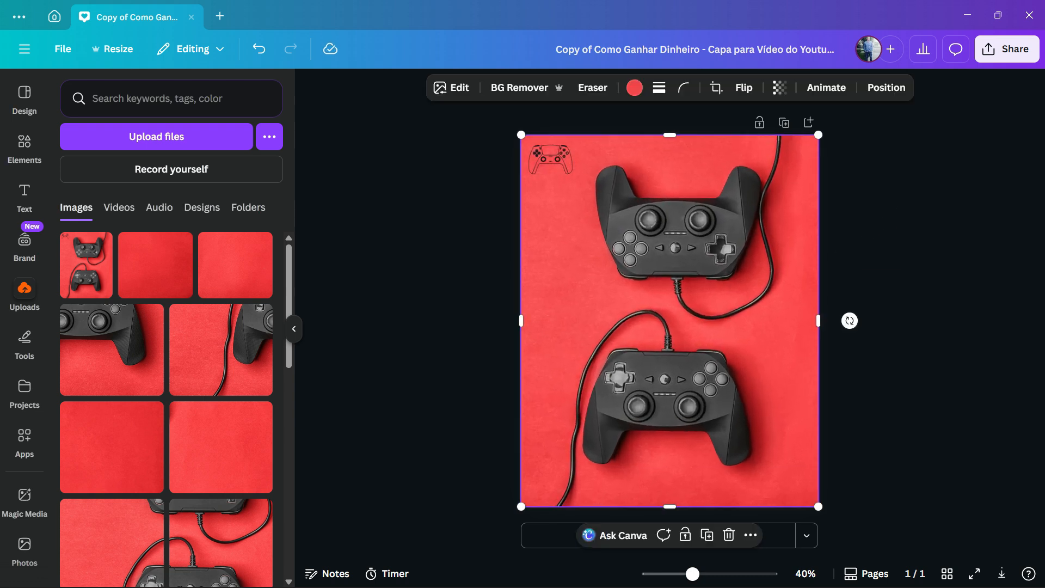
key("Escape")
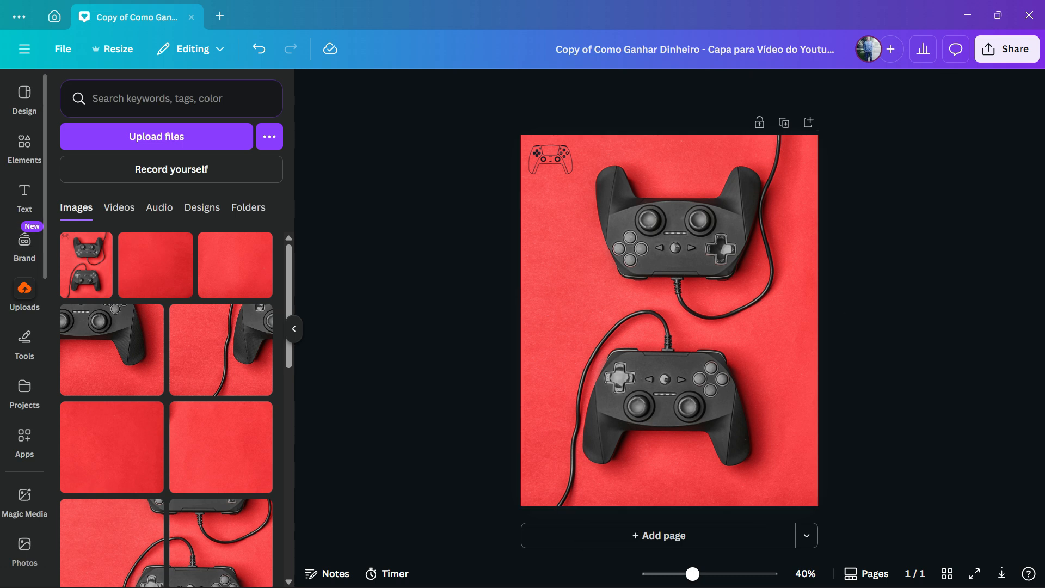
Search the Canva apps for "image splitter" and open the Image Splitter app.
left_click(24, 434)
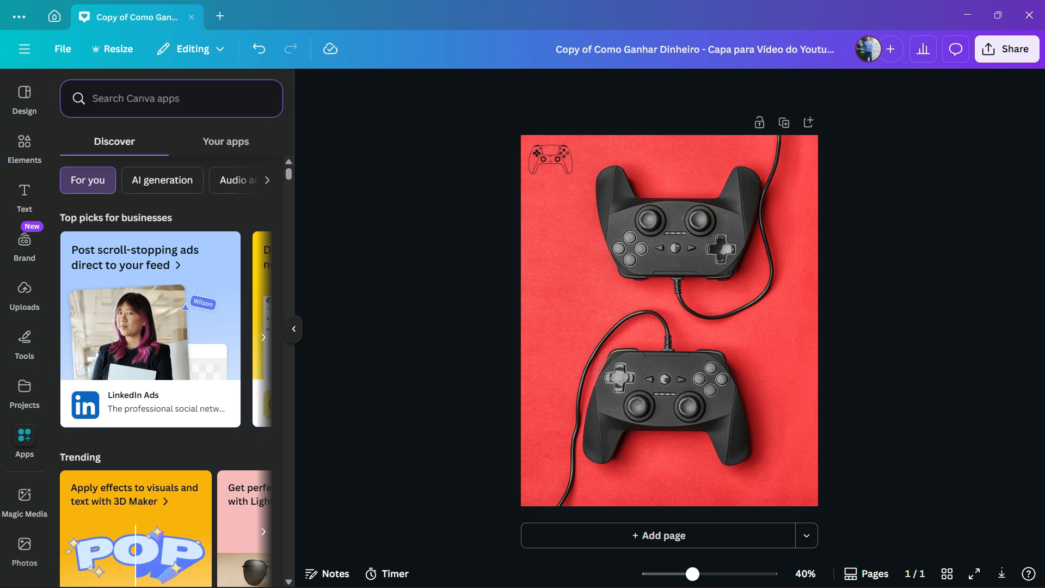
type("i")
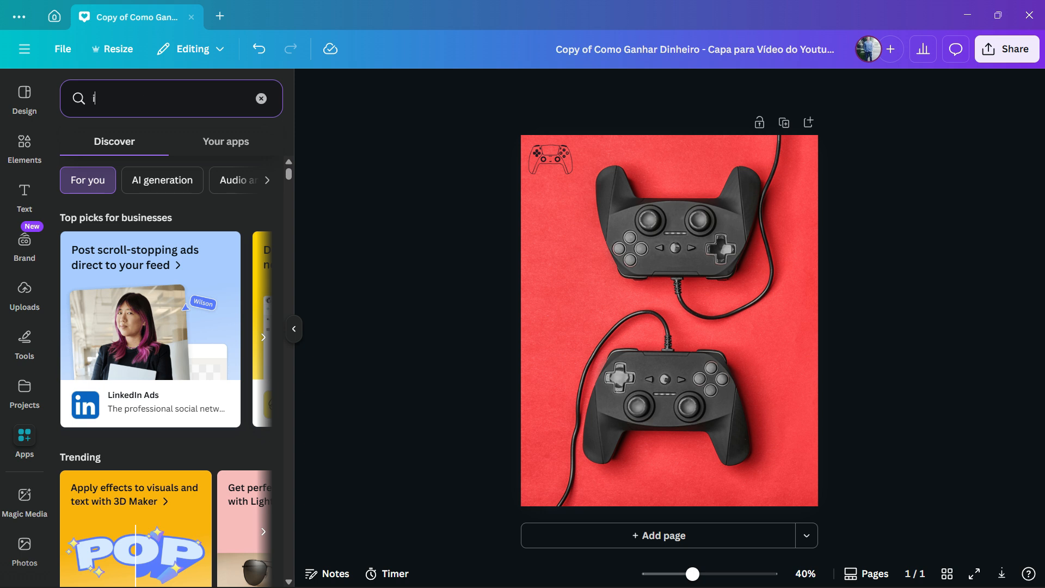
type("mage splitter")
key("Return")
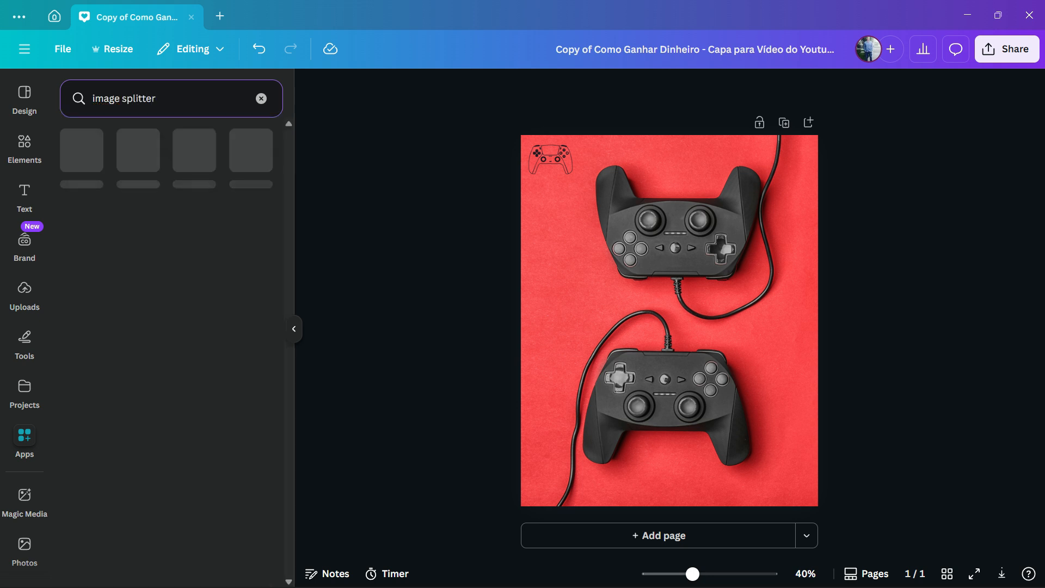
left_click(81, 150)
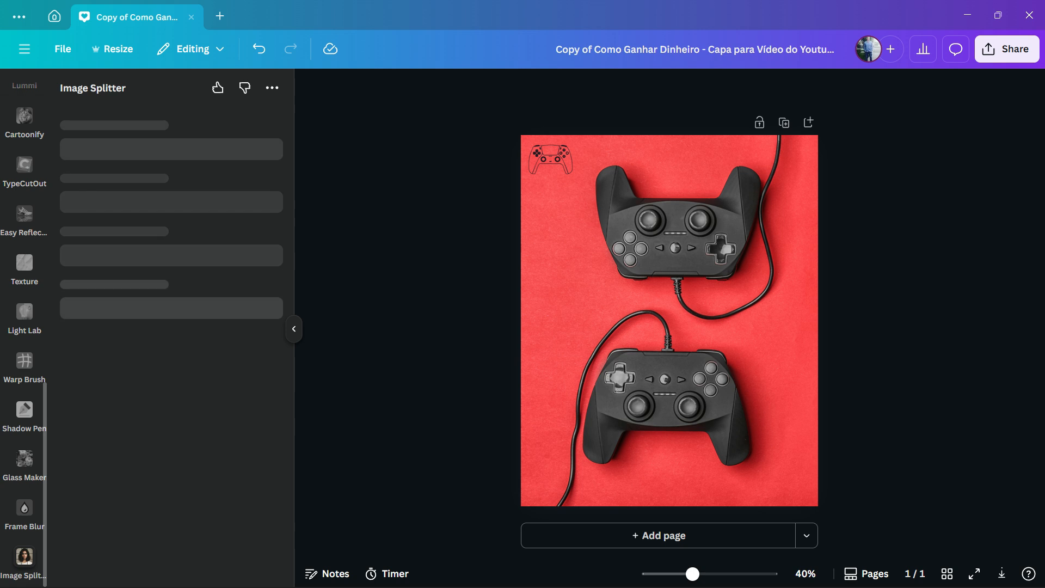
Load the page's controllers image into Image Splitter and set the number of columns to 3.
left_click(669, 321)
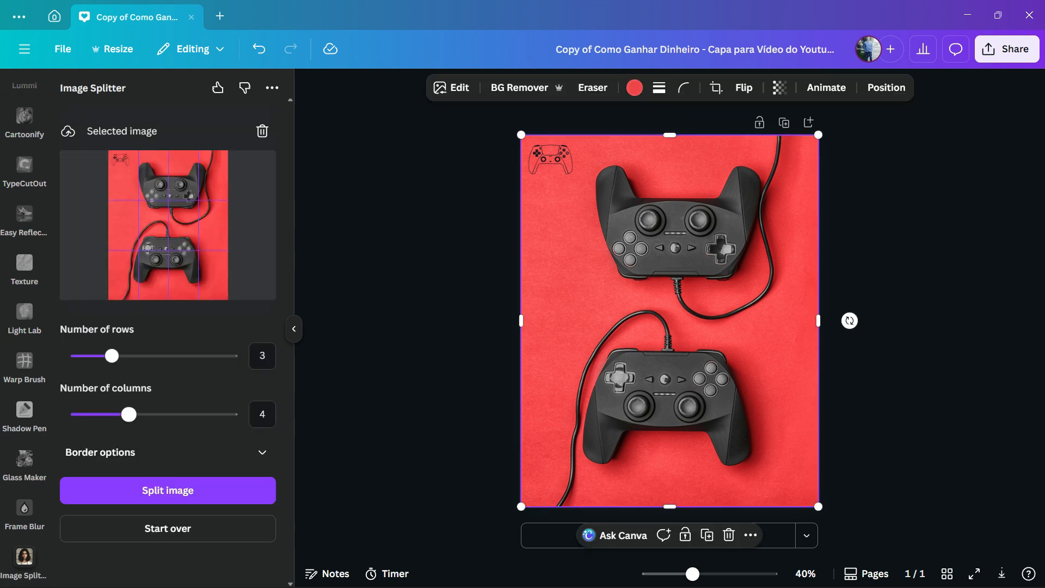
left_click_drag(128, 414, 111, 414)
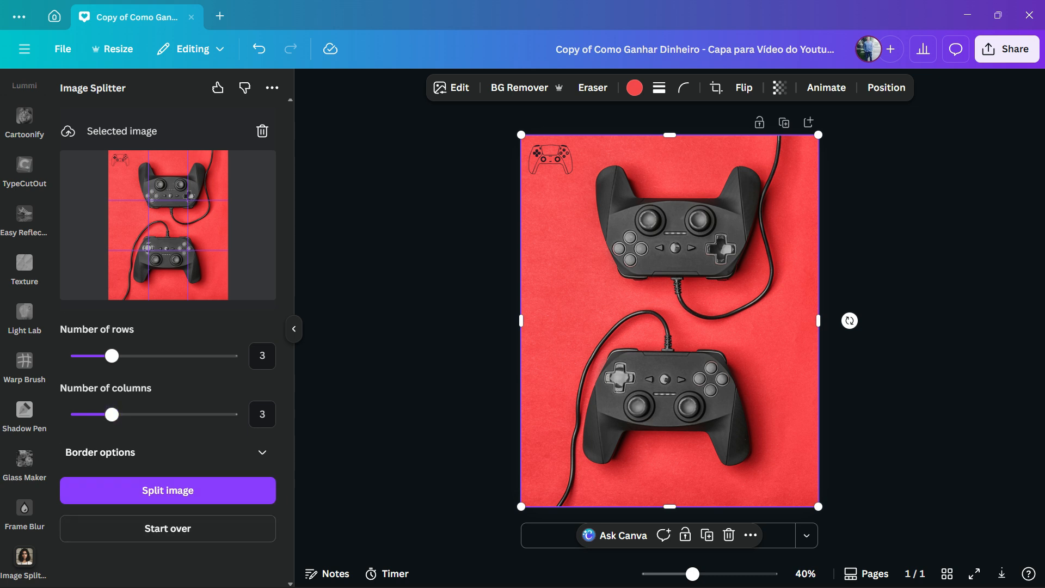
Expand the border options and set the inner border size to 25.
left_click(168, 452)
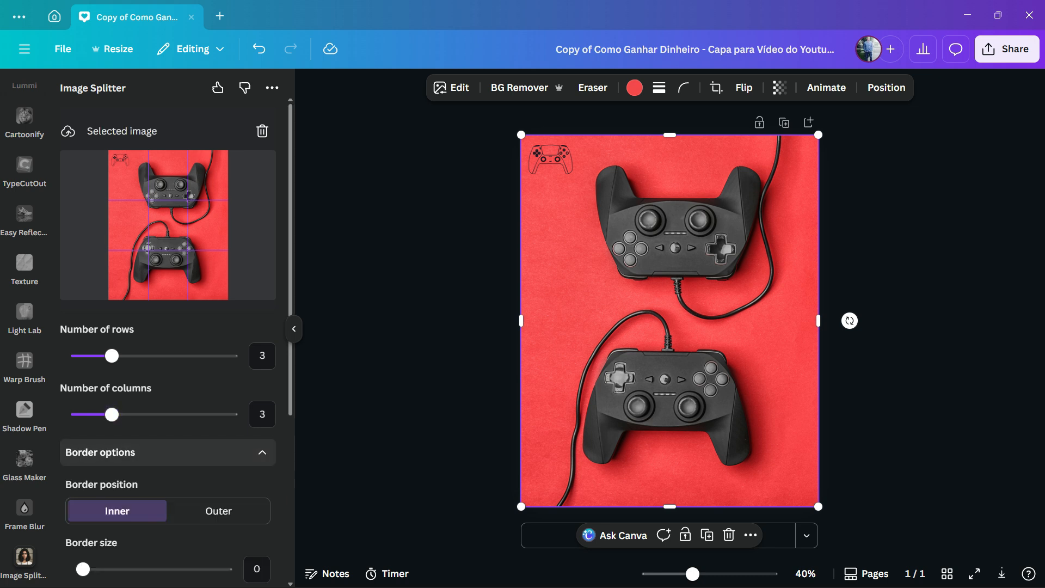
scroll(167, 435, "down", 3)
scroll(219, 381, "down", 3)
scroll(218, 381, "up", 3)
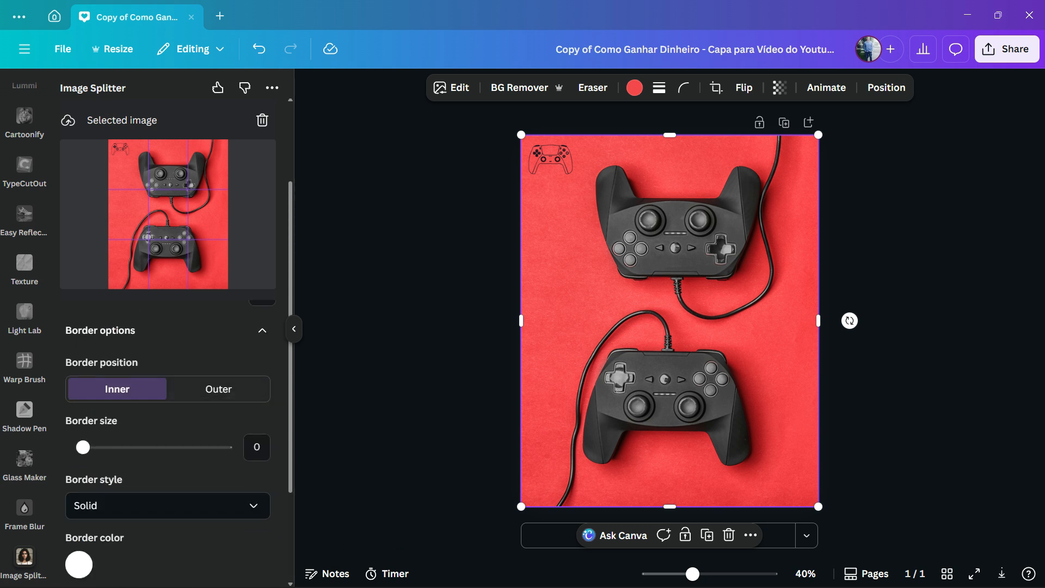
left_click_drag(83, 447, 120, 447)
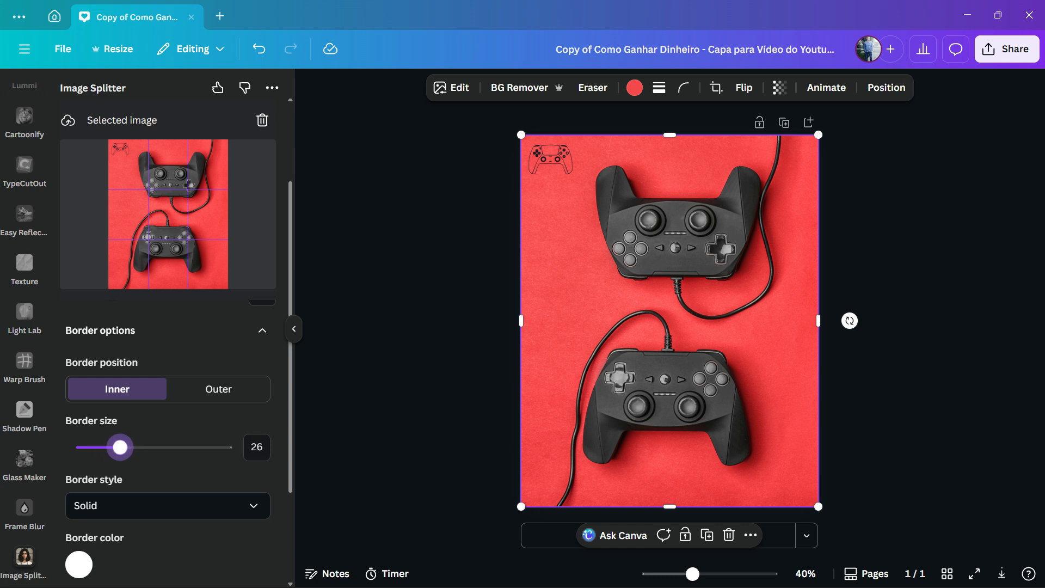
Choose the Solid border style and set the border color to black.
scroll(118, 447, "down", 3)
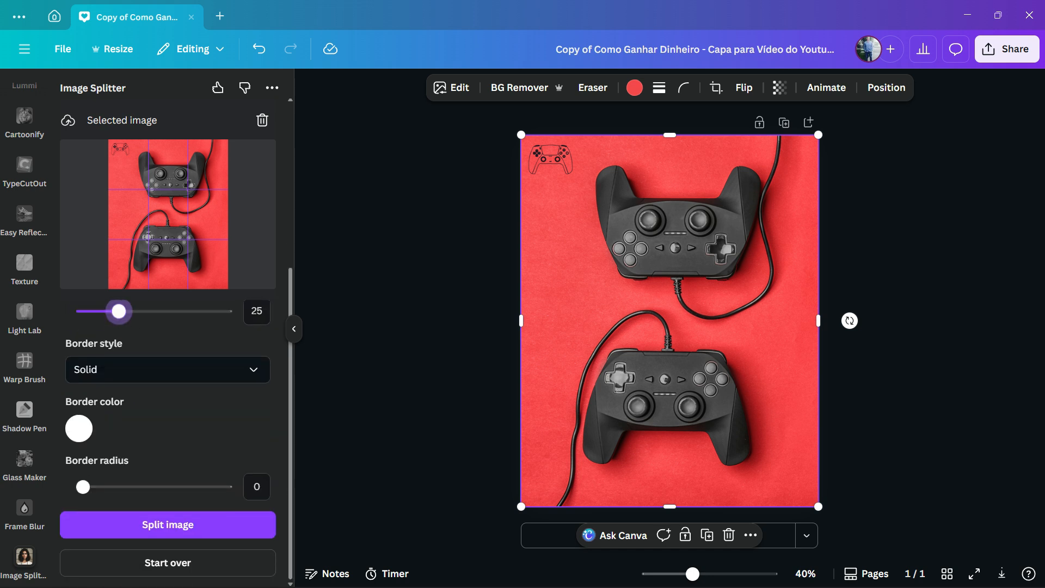
left_click(163, 369)
left_click(87, 407)
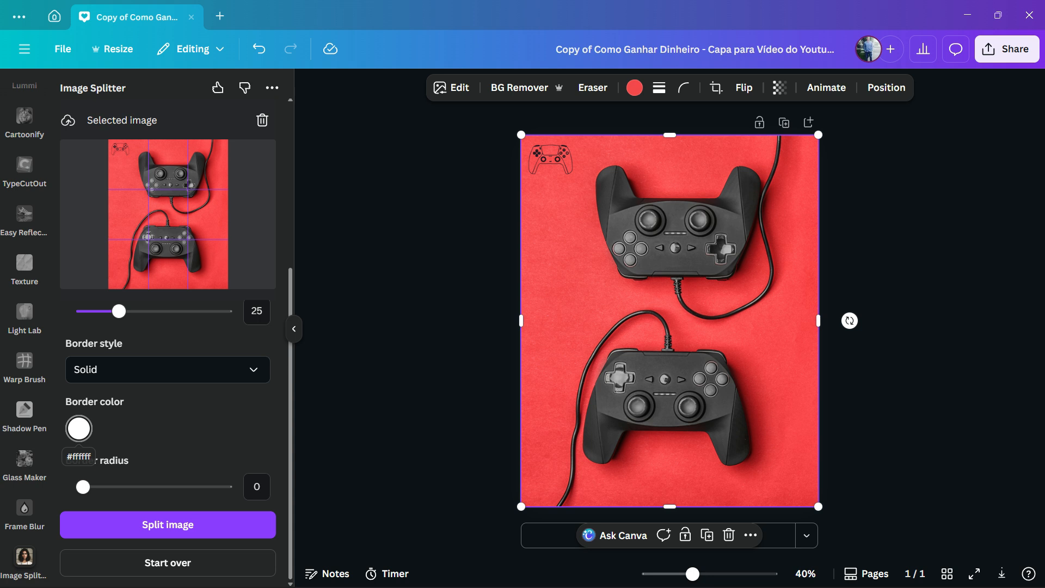
left_click(79, 429)
left_click(87, 358)
key("Escape")
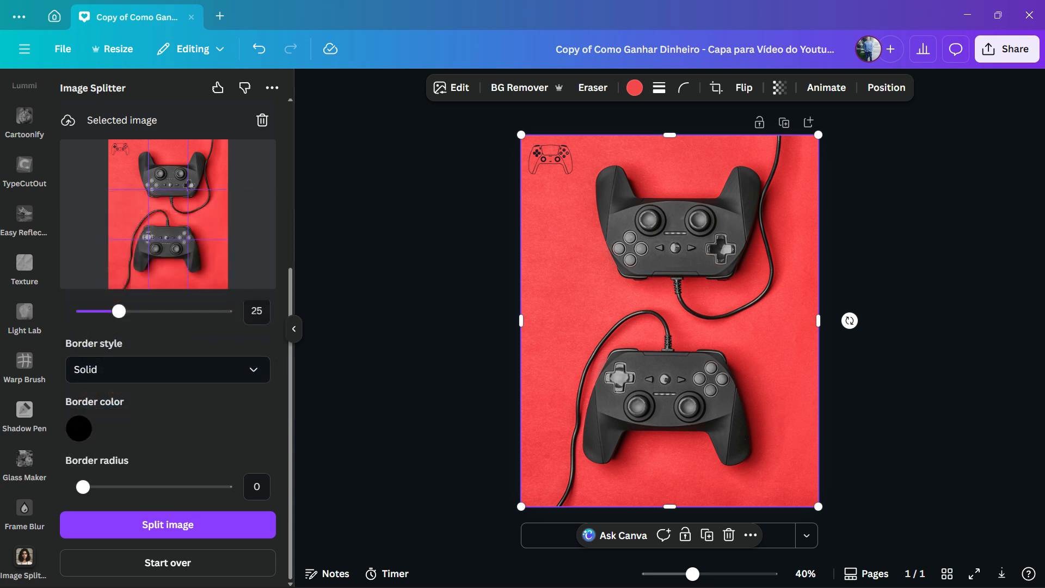
Slightly increase the border radius and split the image into the 3 by 3 grid.
left_click_drag(82, 487, 89, 486)
scroll(168, 435, "up", 5)
scroll(167, 436, "down", 5)
left_click(167, 524)
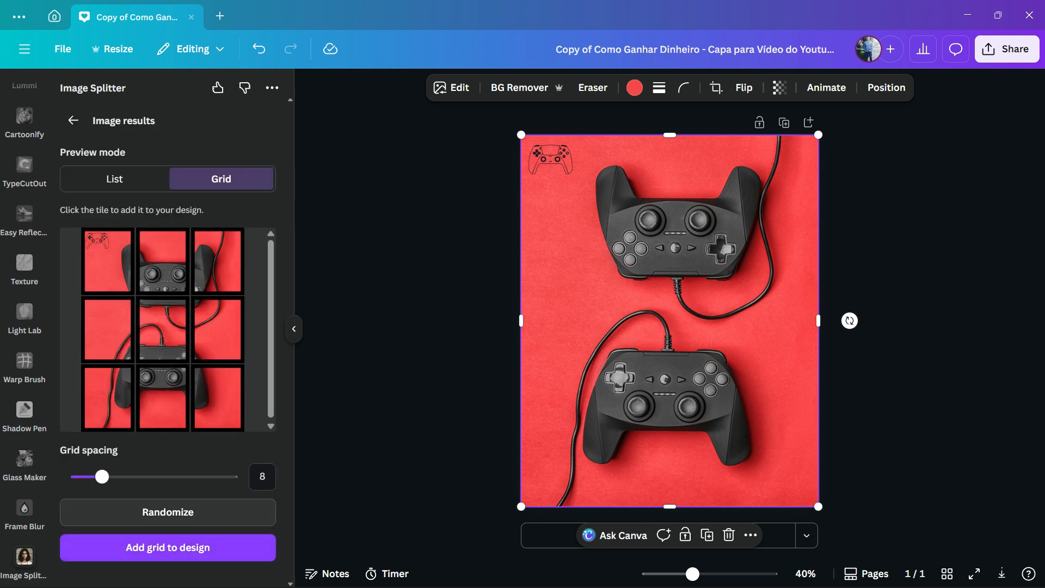
Randomize the order of the split tiles in the grid preview several times.
left_click(168, 511)
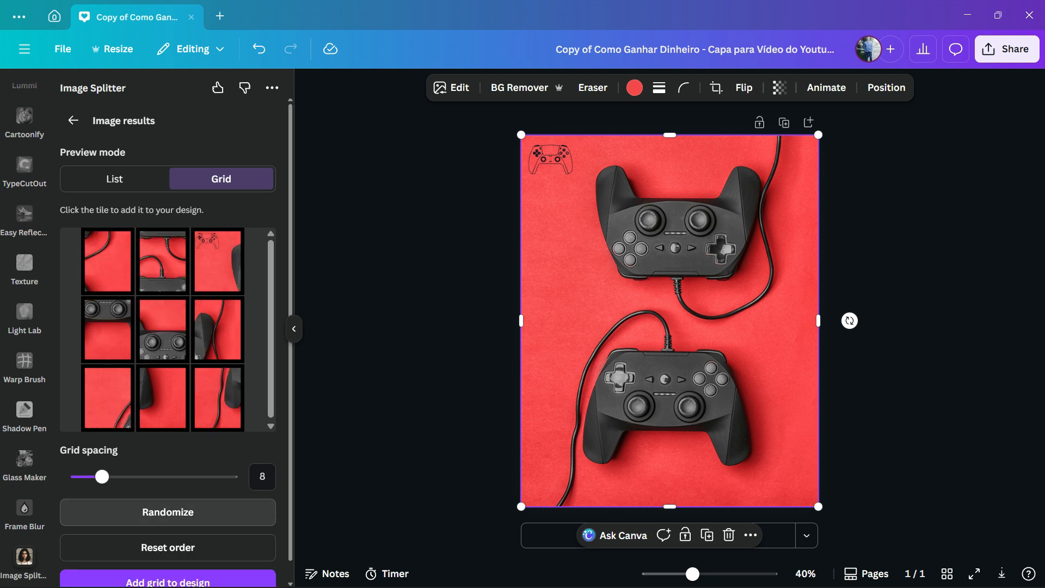
left_click(168, 512)
left_click(168, 512)
left_click(168, 512)
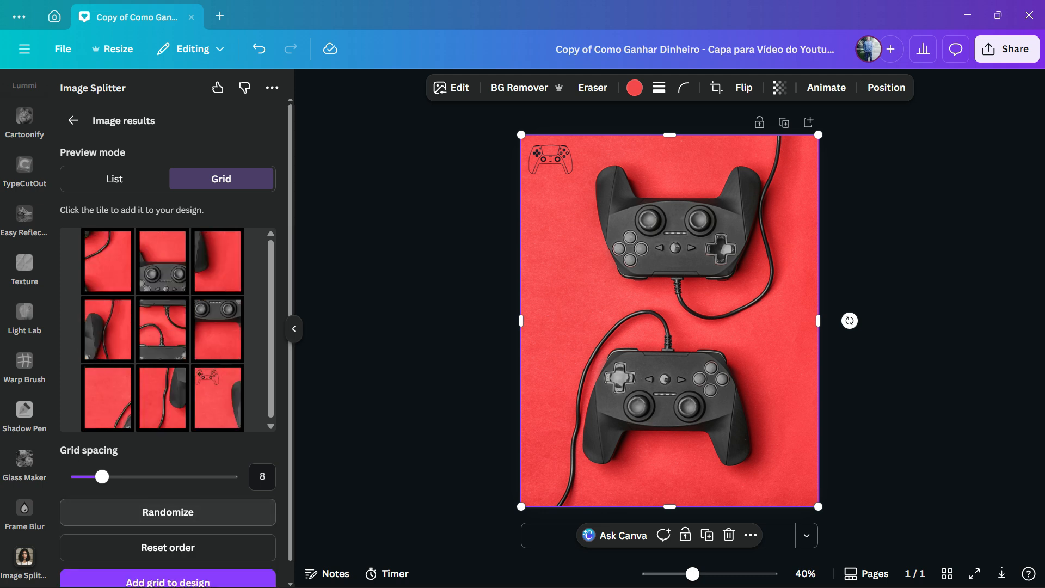
Randomize the tile order once more and look through the split tiles in the list preview.
left_click(167, 513)
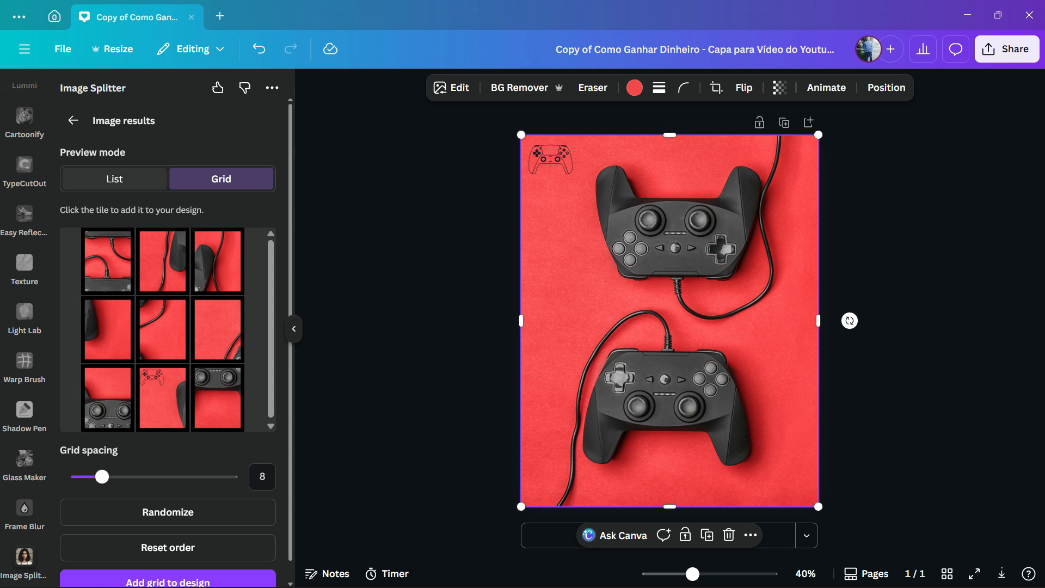
left_click(114, 178)
scroll(168, 343, "down", 20)
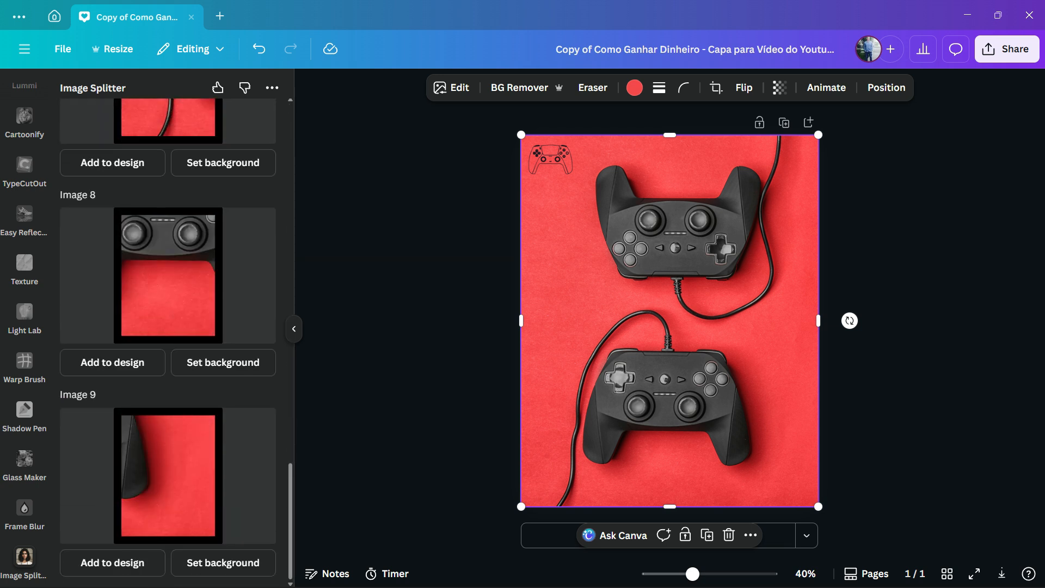
scroll(167, 343, "up", 20)
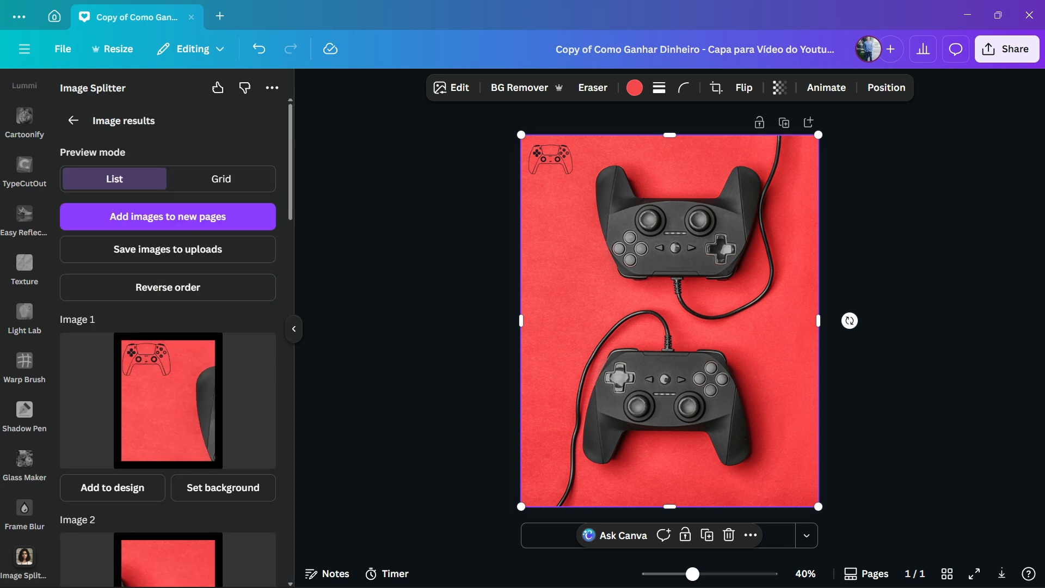
left_click(221, 178)
left_click(115, 178)
Reverse the order of the listed tiles twice and look through the list.
left_click(167, 288)
left_click(167, 288)
scroll(168, 343, "down", 16)
scroll(167, 343, "up", 16)
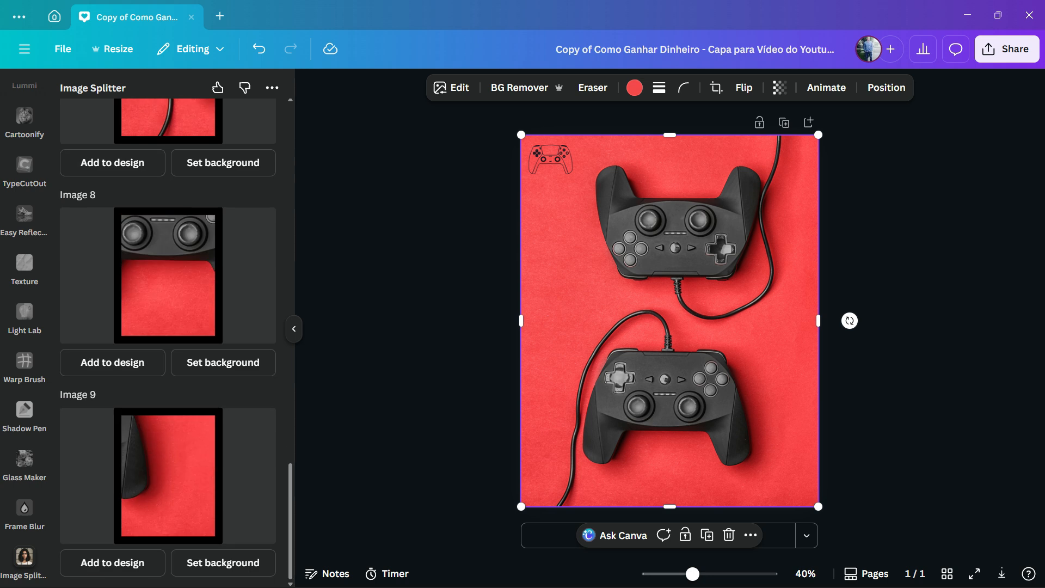
Return to the split settings and set the inner border size to 0.
left_click(73, 120)
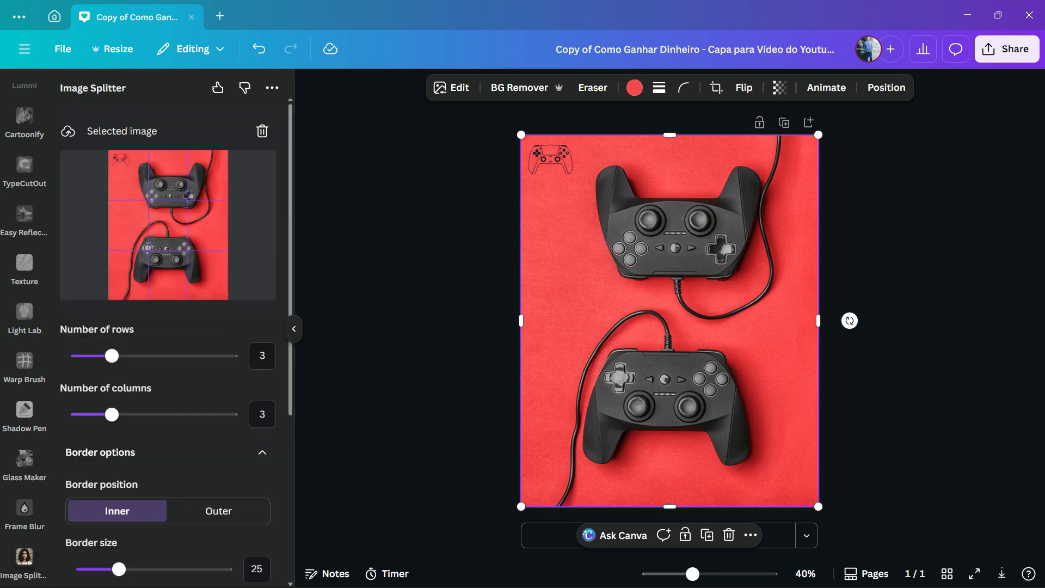
scroll(167, 327, "down", 4)
scroll(168, 327, "up", 2)
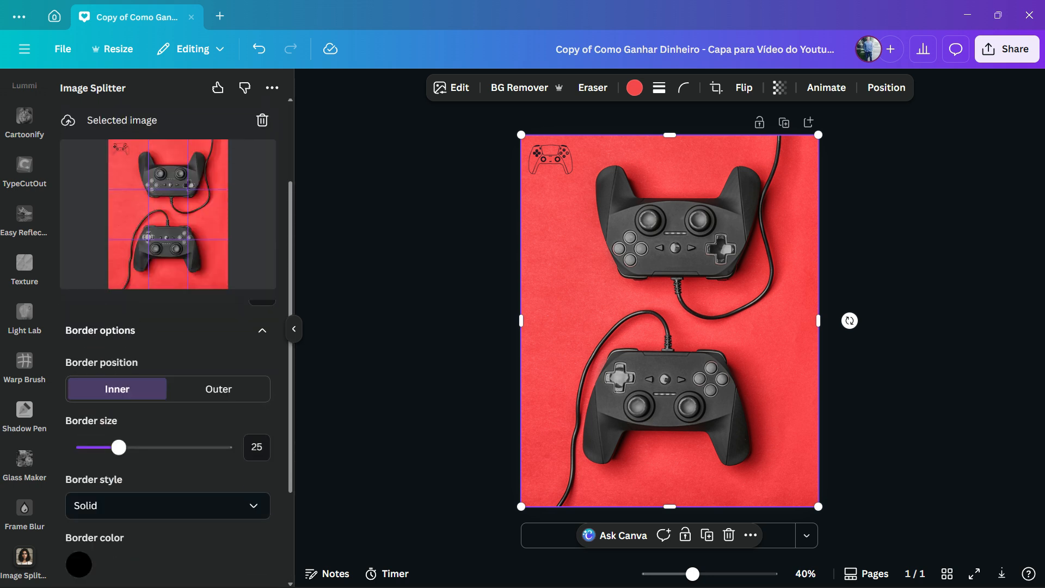
left_click_drag(119, 447, 83, 447)
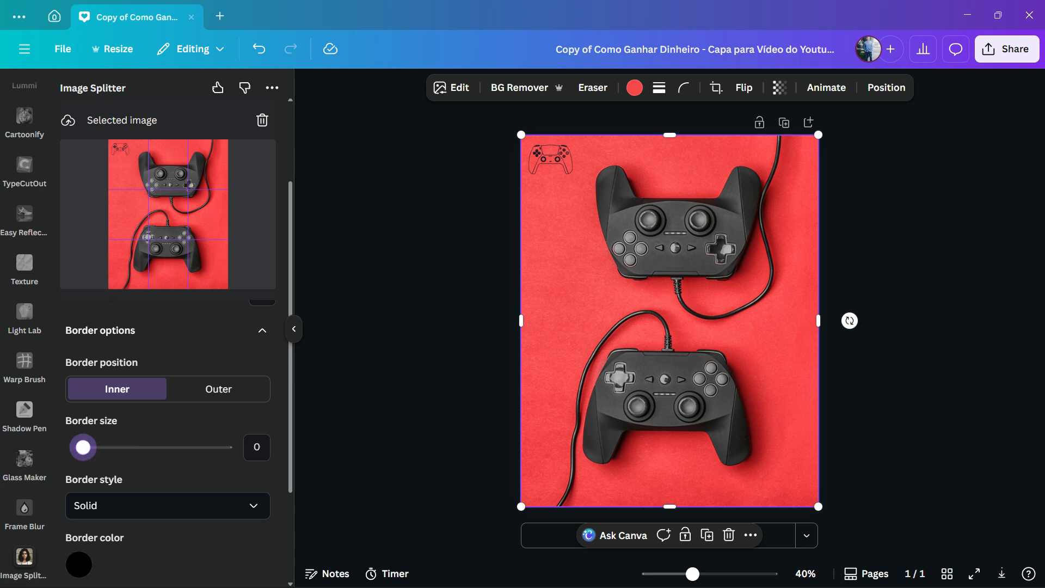
scroll(83, 447, "down", 3)
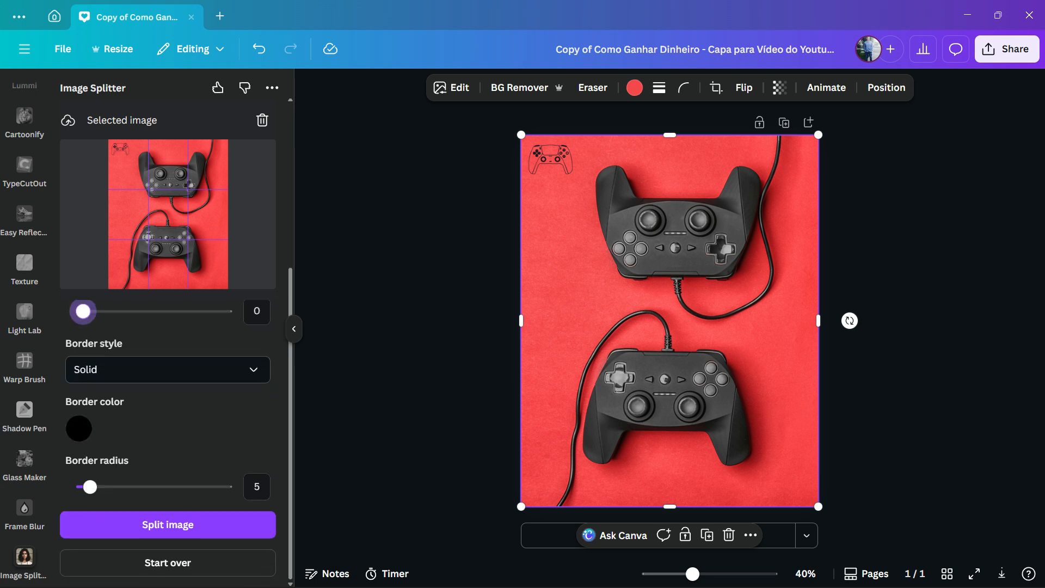
Set the border color to white and split the image again into the 3 by 3 grid.
left_click(79, 428)
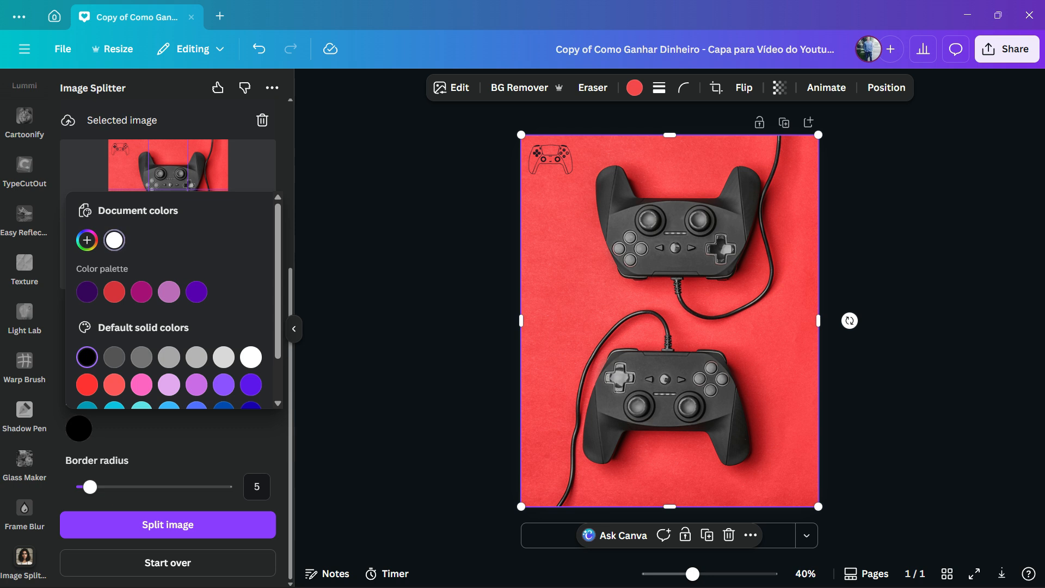
left_click(114, 240)
left_click(168, 524)
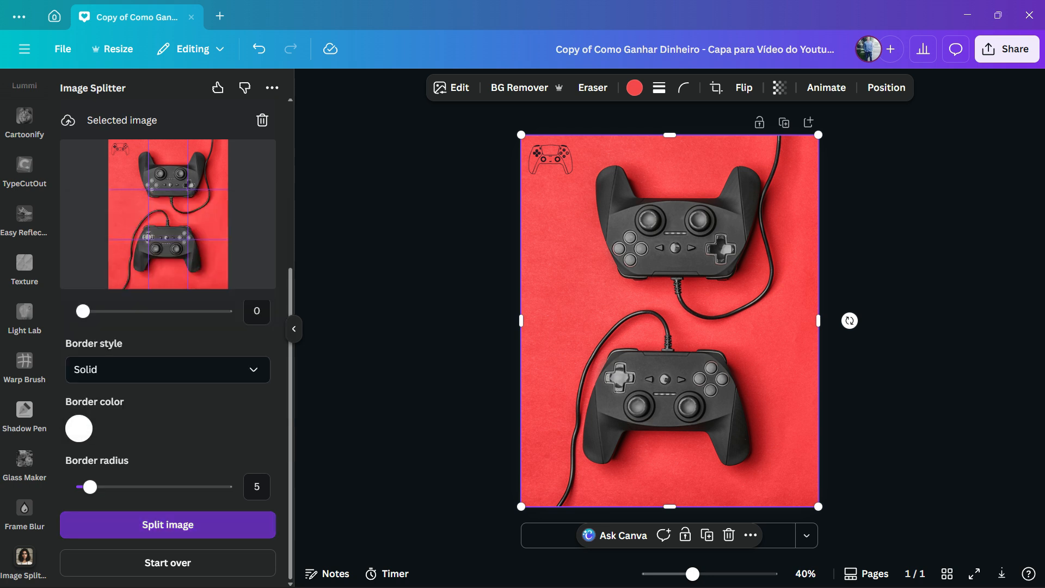
Add the tiles to the design as a grid with spacing 8 and delete the original image behind them.
left_click(221, 179)
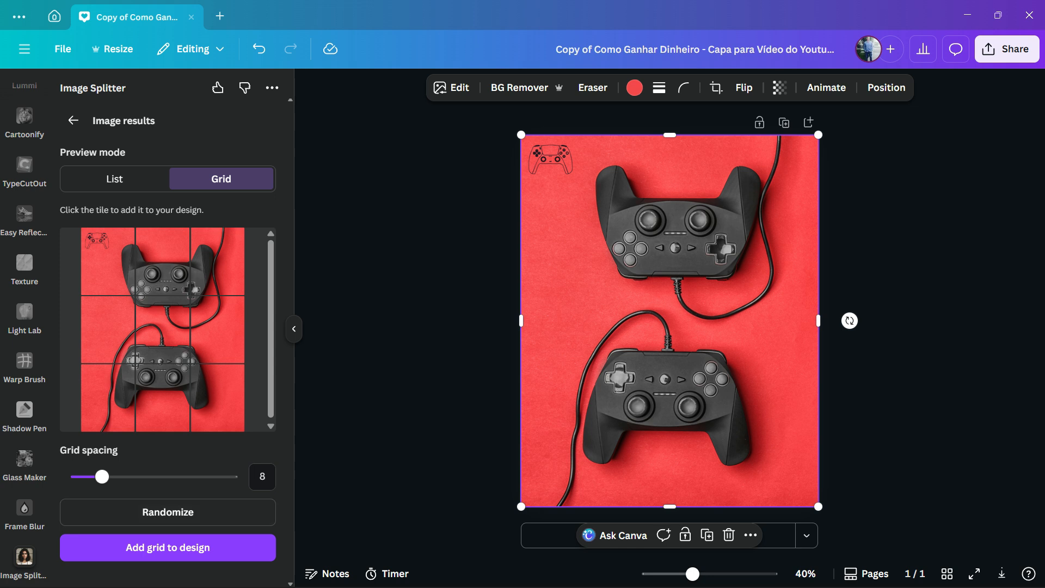
left_click(167, 547)
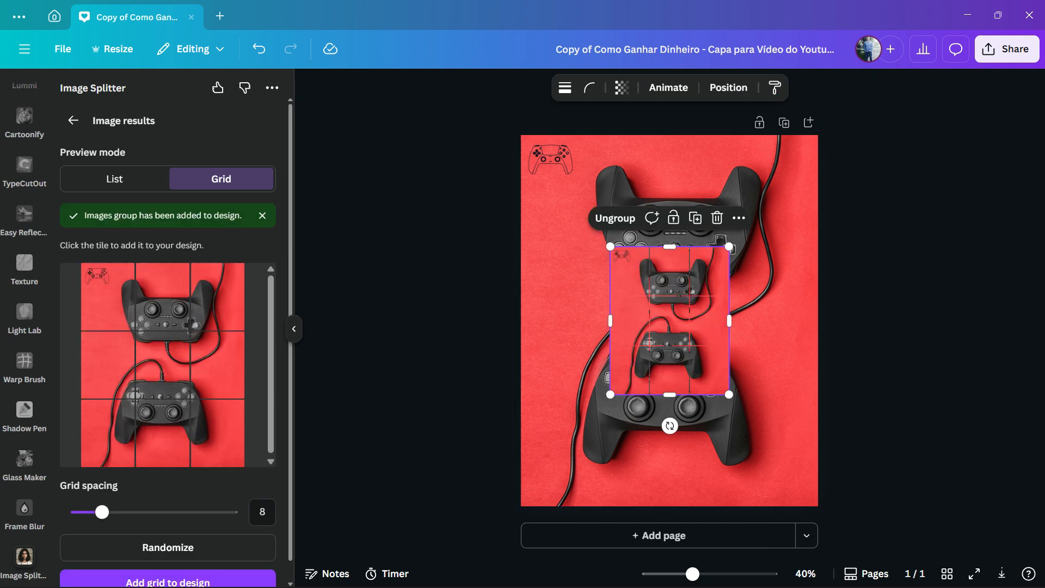
left_click(569, 348)
key("Delete")
Enlarge the grouped tile grid from opposite corners until it fills the whole page.
left_click(610, 393)
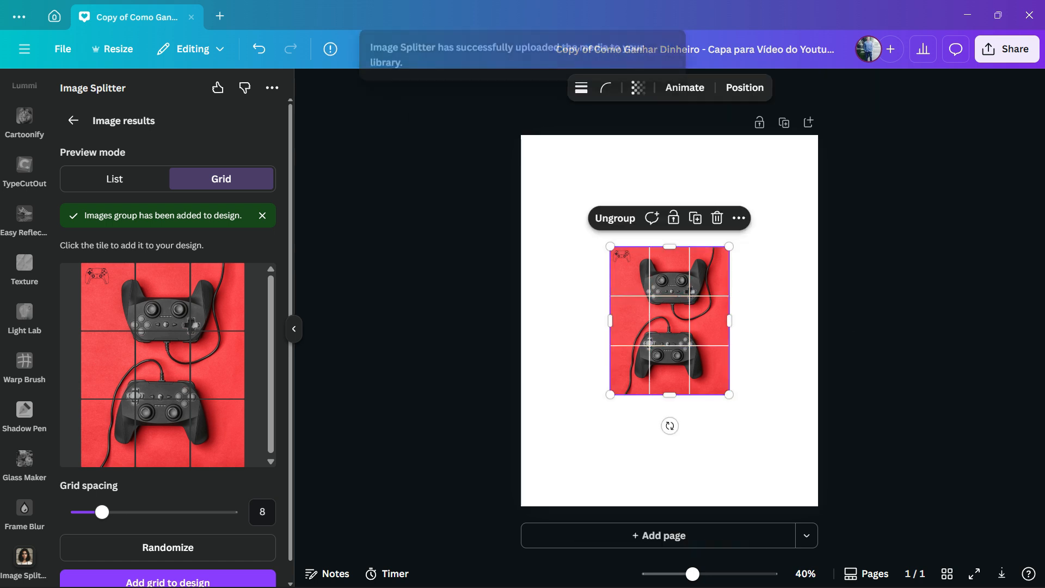
left_click_drag(610, 395, 521, 506)
left_click_drag(729, 246, 819, 134)
key("Escape")
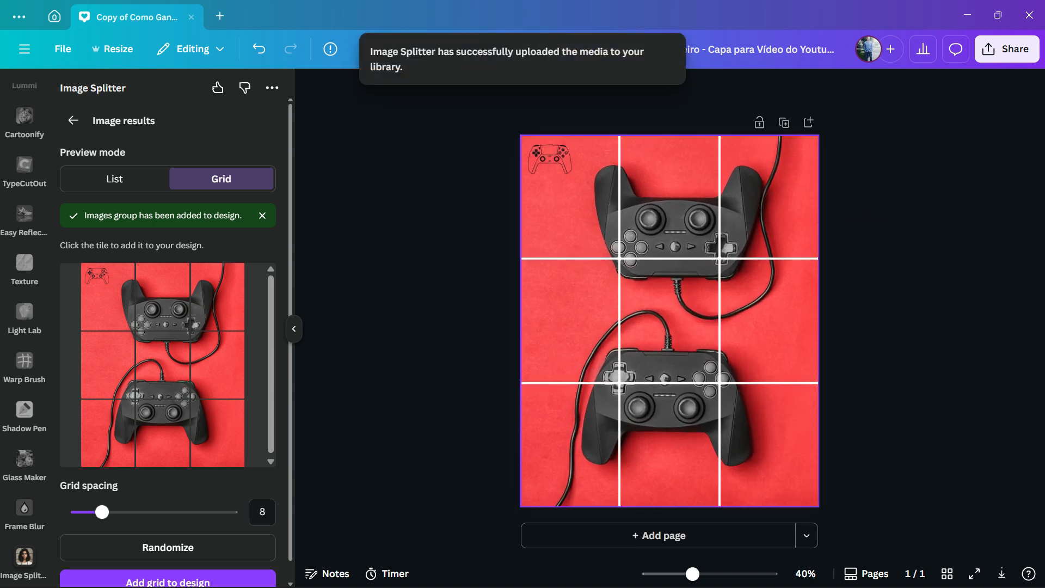
Select individual tiles inside the group to check that each one is a separate image.
left_click(570, 321)
left_click(570, 320)
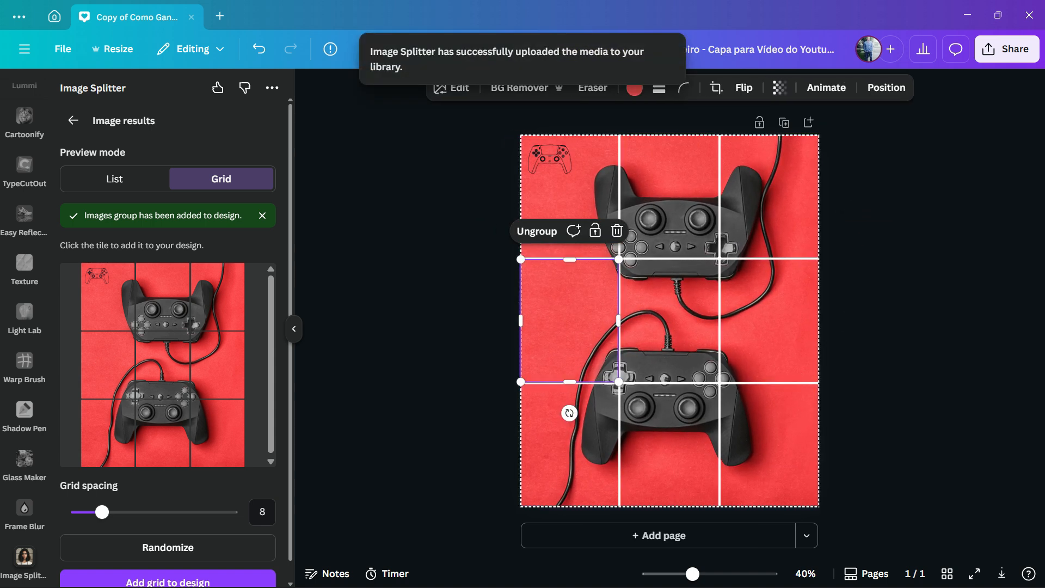
left_click(670, 445)
left_click(569, 321)
mouse_move(570, 321)
left_mouse_down()
mouse_move(694, 359)
mouse_move(669, 411)
mouse_move(571, 321)
mouse_move(597, 448)
mouse_move(574, 324)
left_mouse_up()
left_click(468, 327)
left_click(468, 326)
left_click(669, 327)
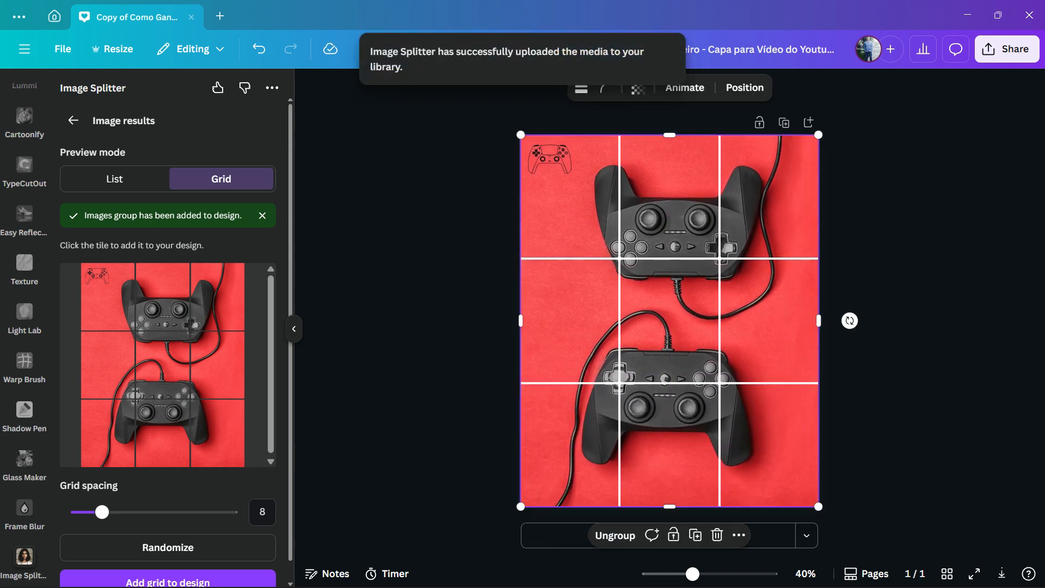
Move the tile group partly off the page and back, and undo the last change.
left_click(670, 326)
left_click_drag(670, 326, 488, 300)
left_click_drag(540, 302, 670, 318)
left_click(435, 326)
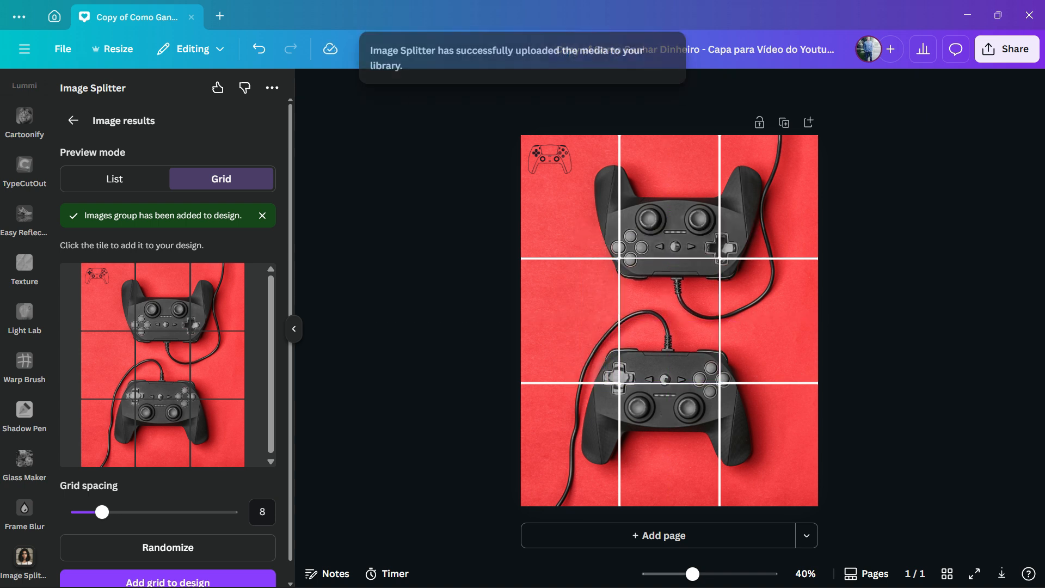
key("ctrl+z")
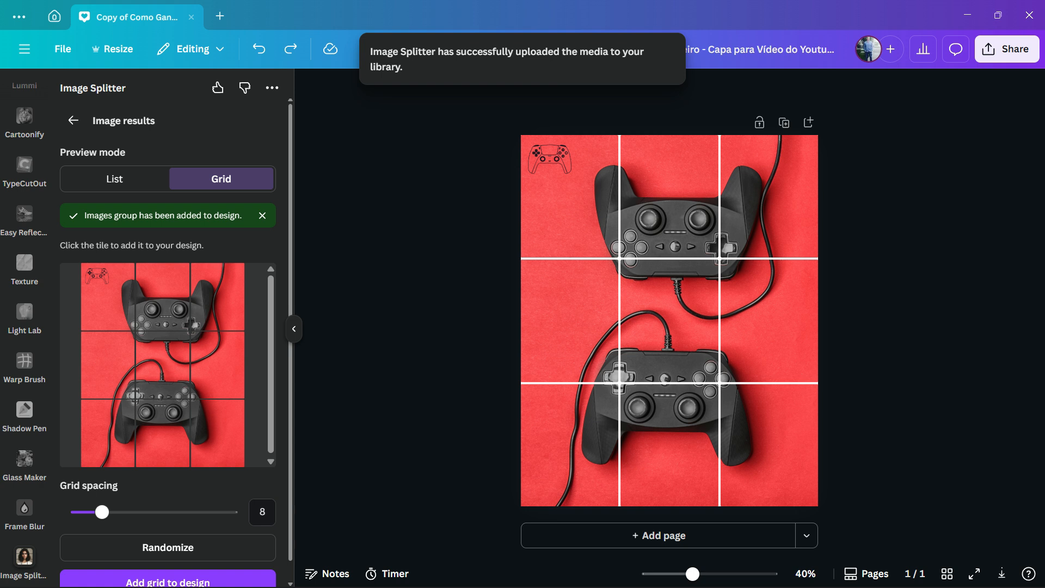
scroll(217, 305, "down", 1)
scroll(218, 304, "up", 1)
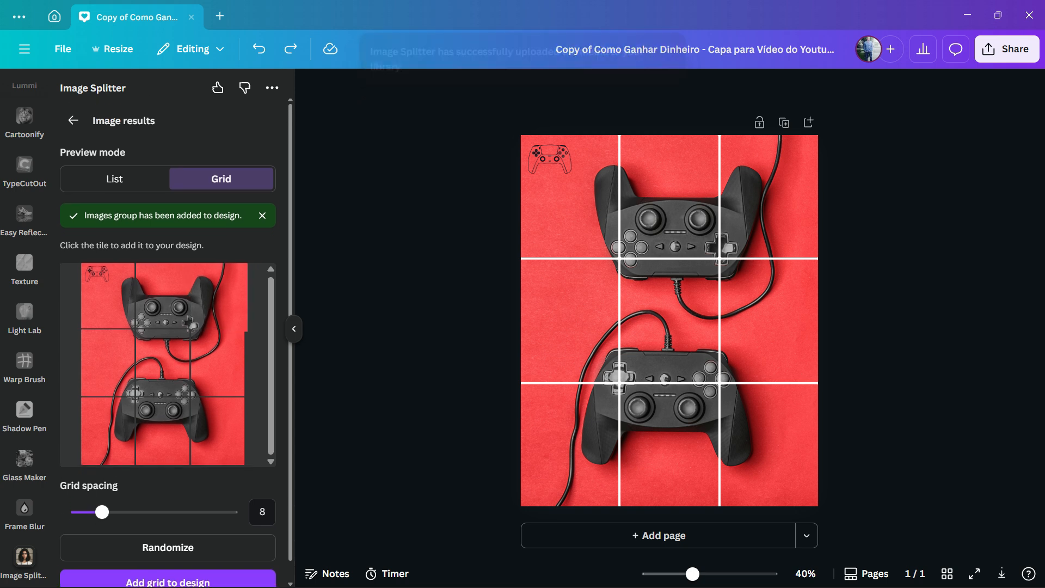